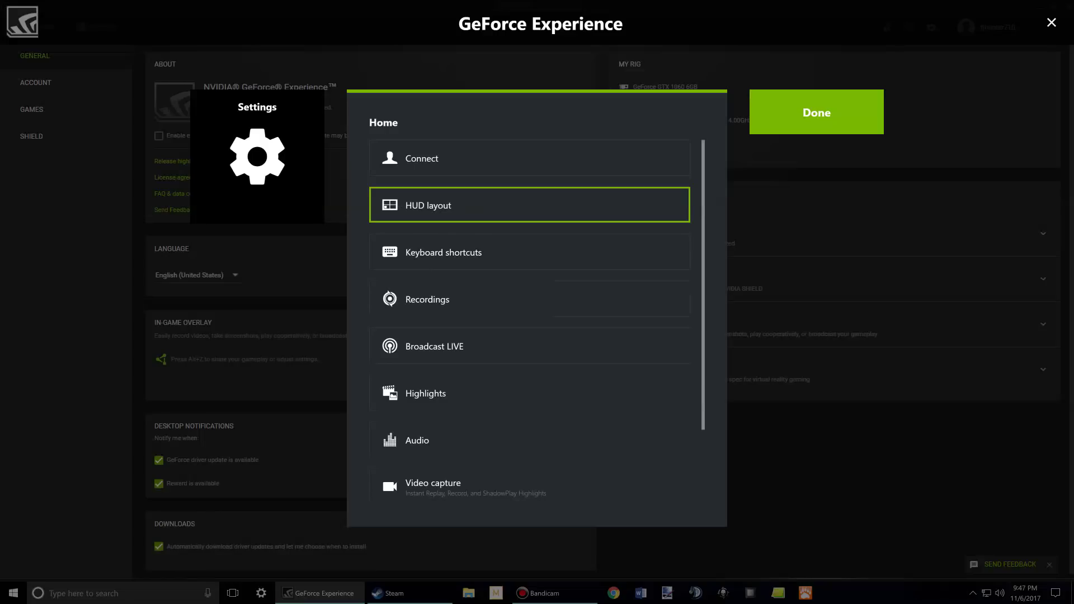
Step: Look over the account logins in the Connect settings and return to the settings home
key("Up")
key("Return")
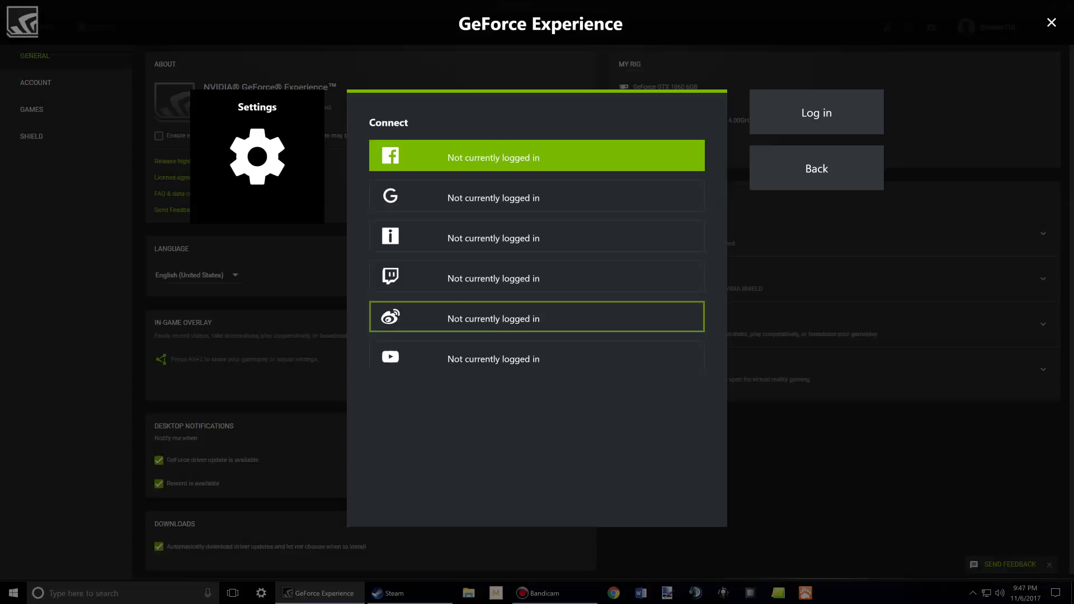
key("Escape")
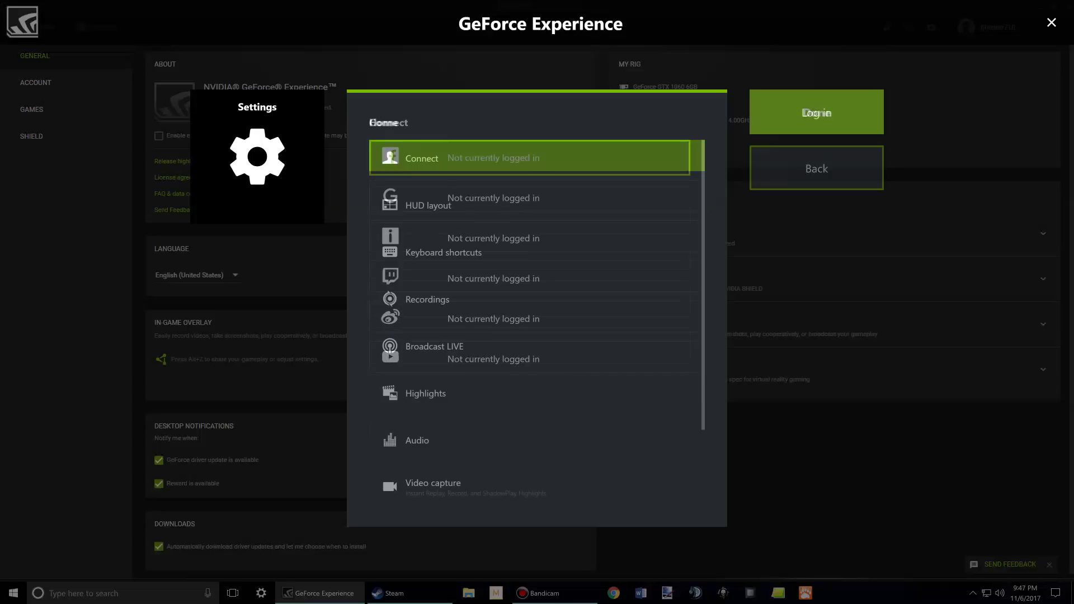
Step: In the HUD layout, try the status indicator in the upper-right corner of the game display and restore it to the lower-left corner
key("Down")
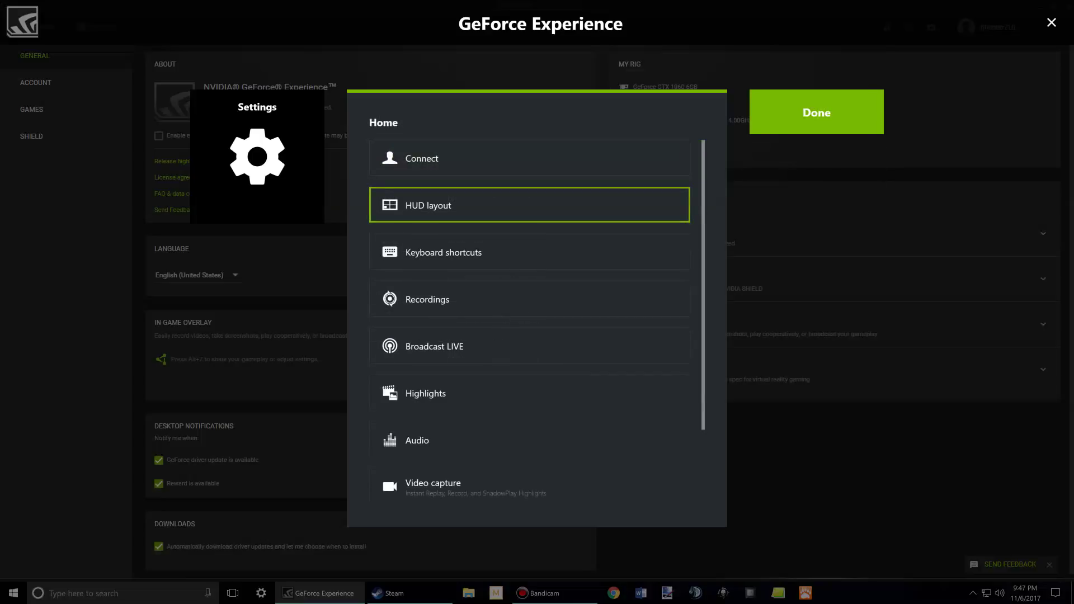
key("Return")
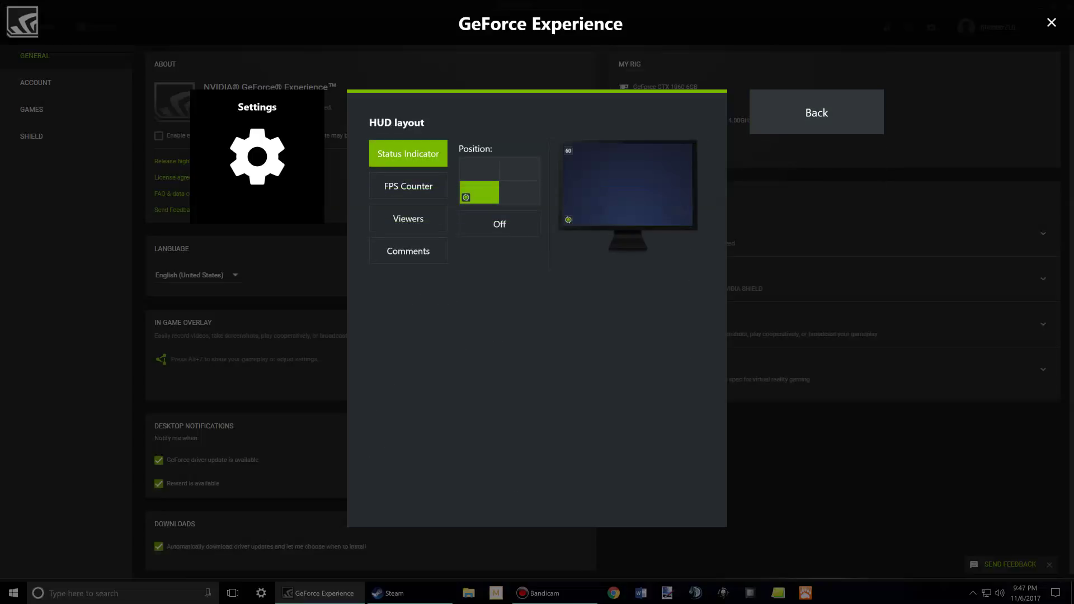
key("Up")
key("Right")
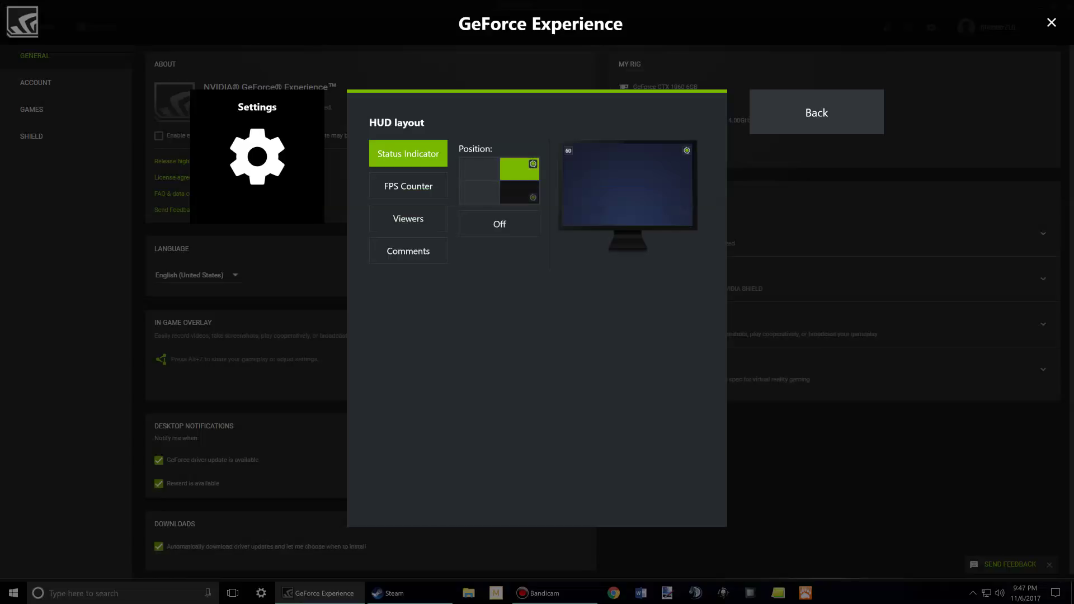
key("Down")
key("Left")
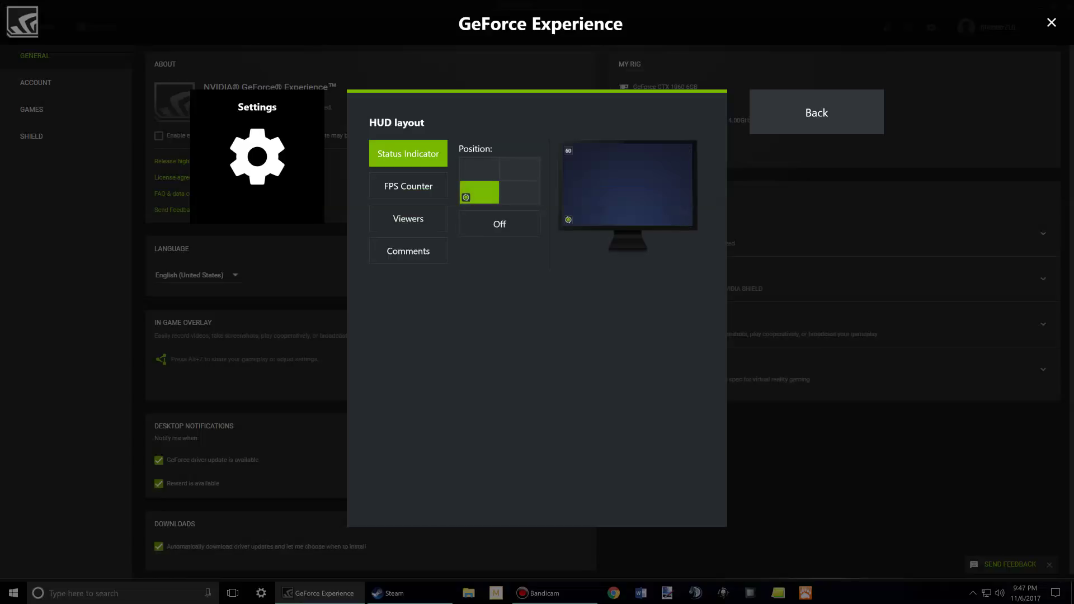
Step: Examine the HUD position options for the FPS counter, viewers and comments, and return to the settings home
key("Left")
key("Return")
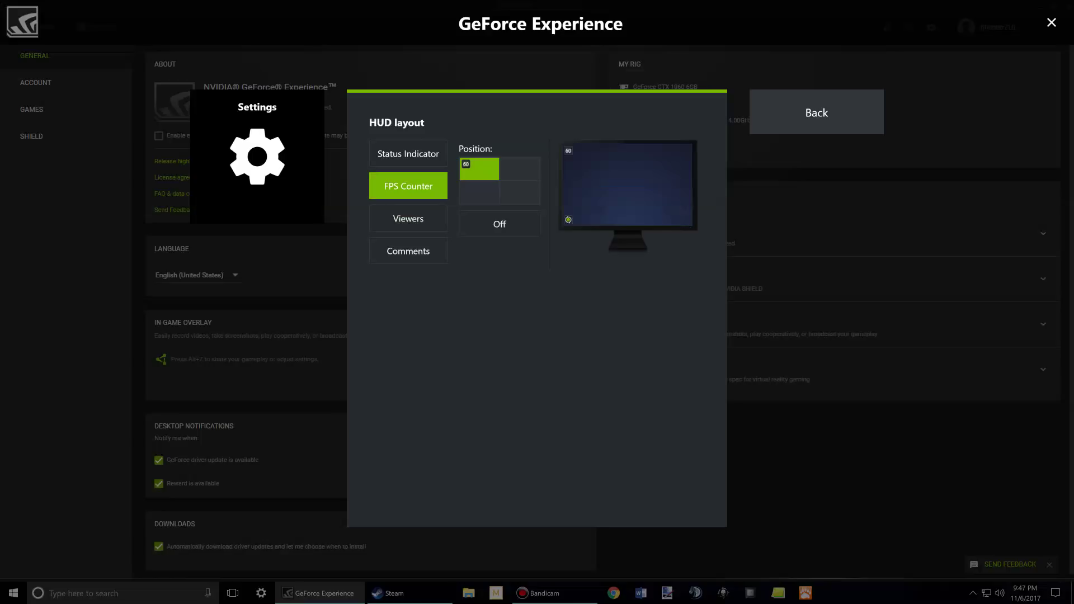
key("Down")
key("Return")
key("Down")
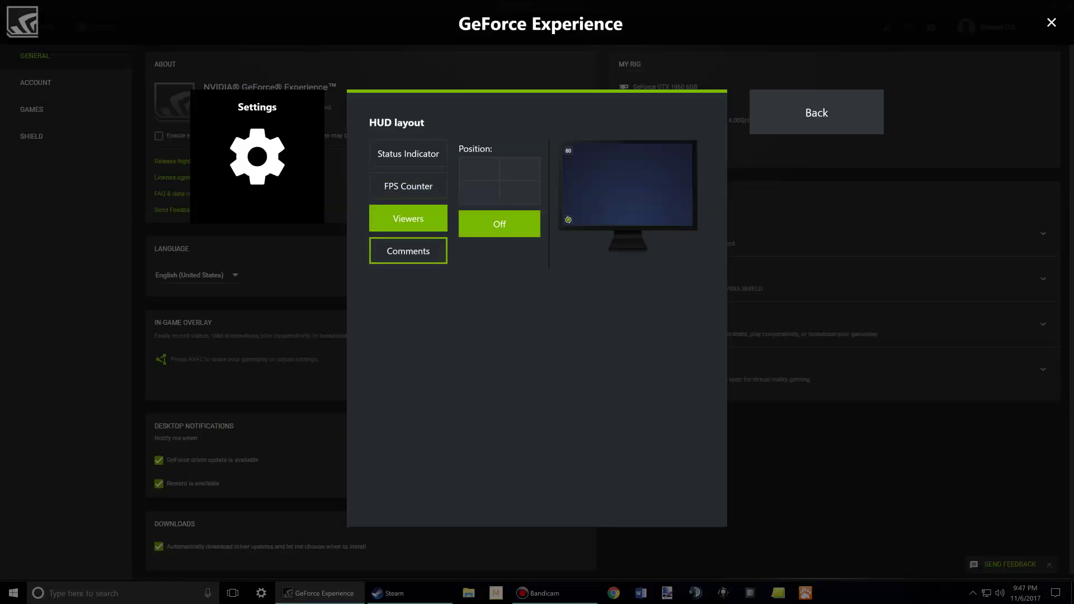
key("Return")
key("Tab")
key("Return")
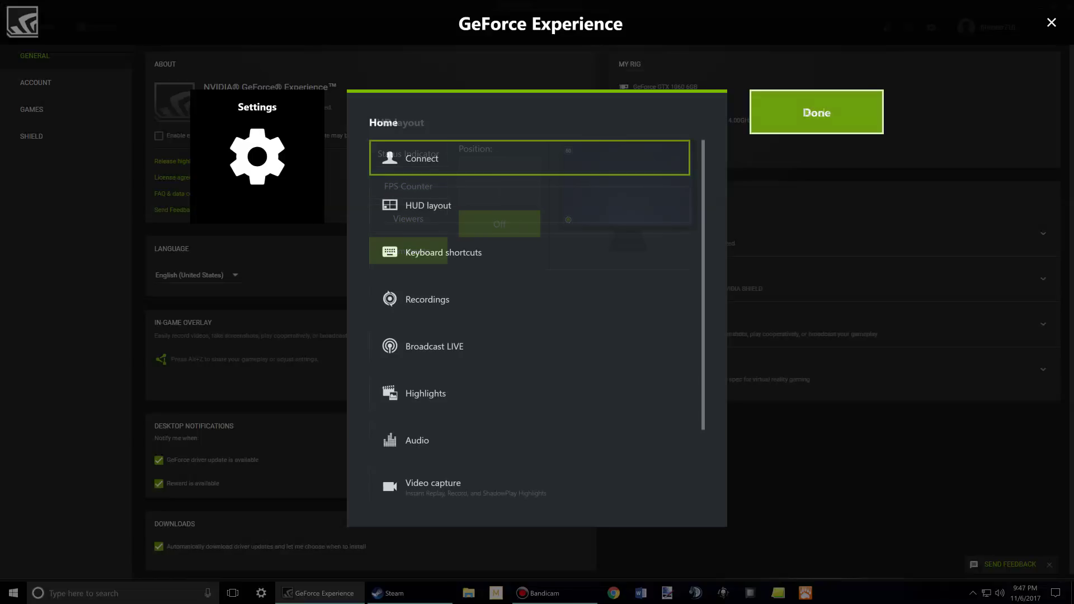
key("Tab")
key("Return")
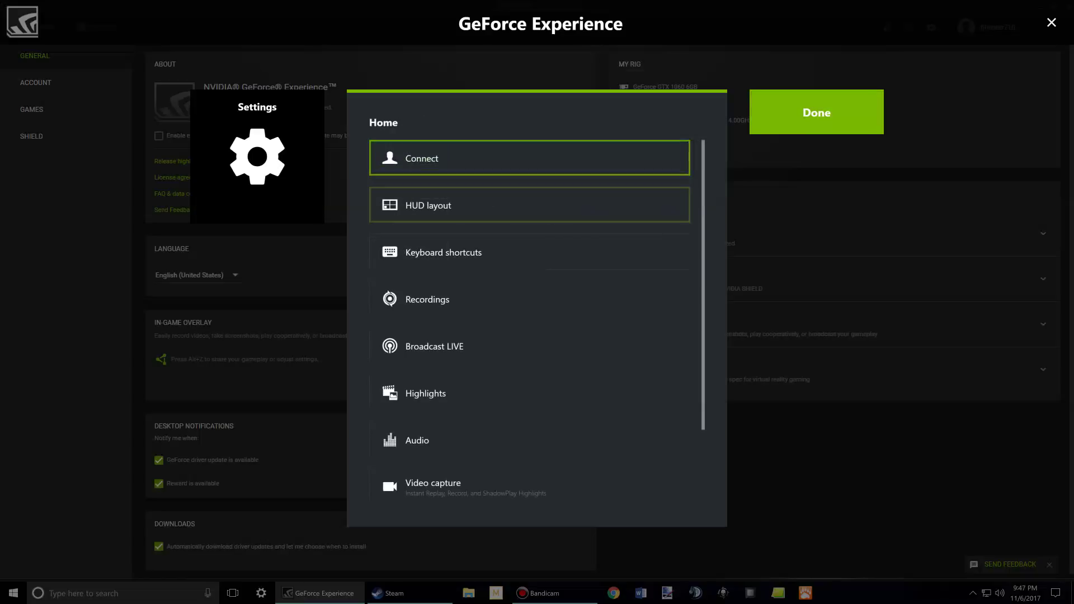
Step: Review the full list of overlay keyboard shortcuts, from general and capture to broadcast and custom overlays
key("Down")
key("Down")
key("Return")
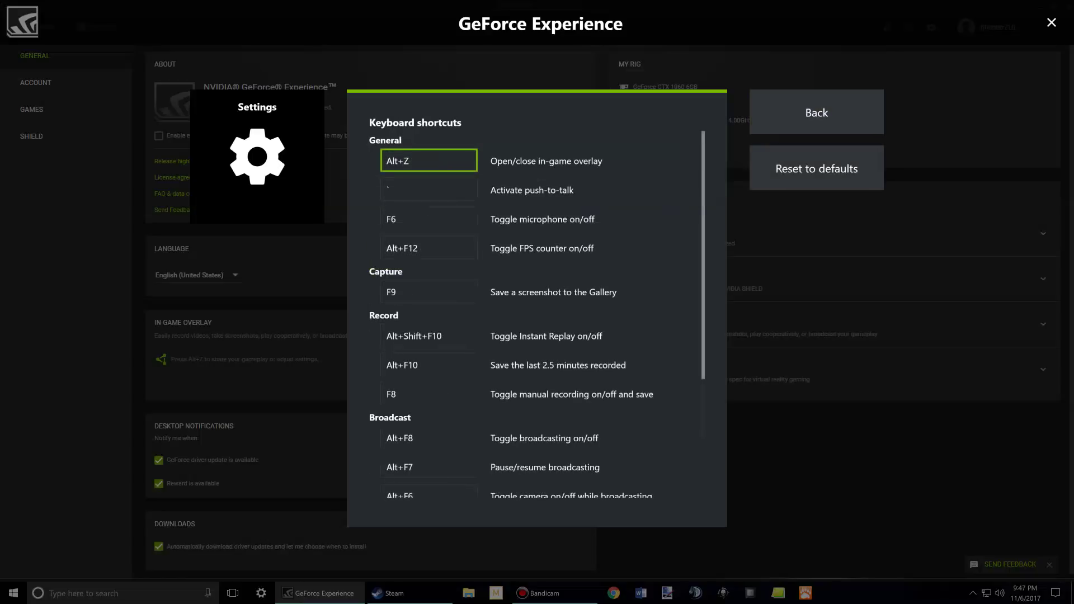
scroll(537, 313, "down", 2)
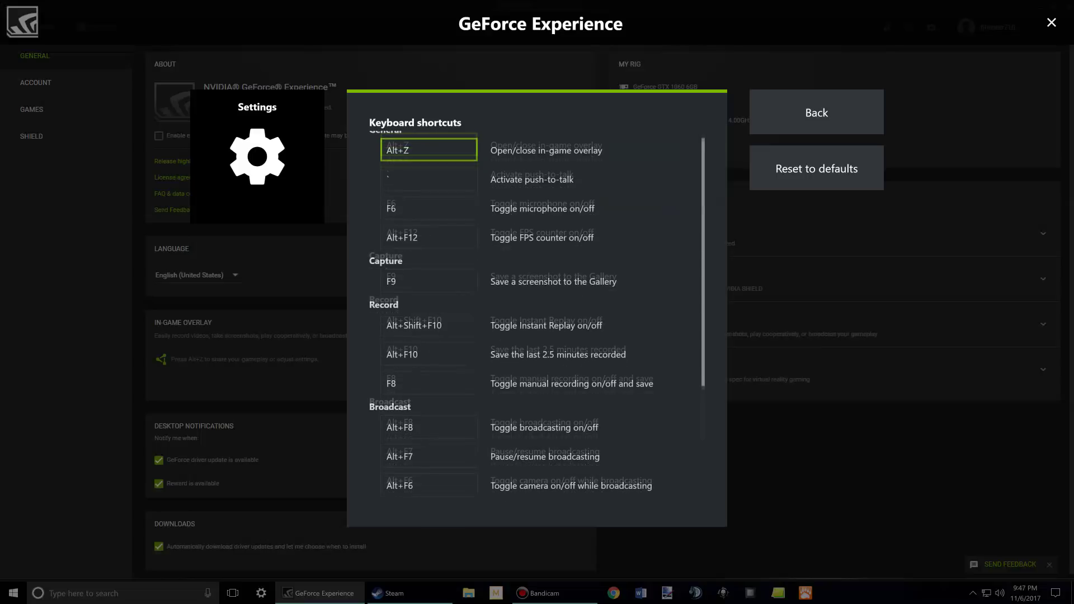
scroll(537, 314, "down", 2)
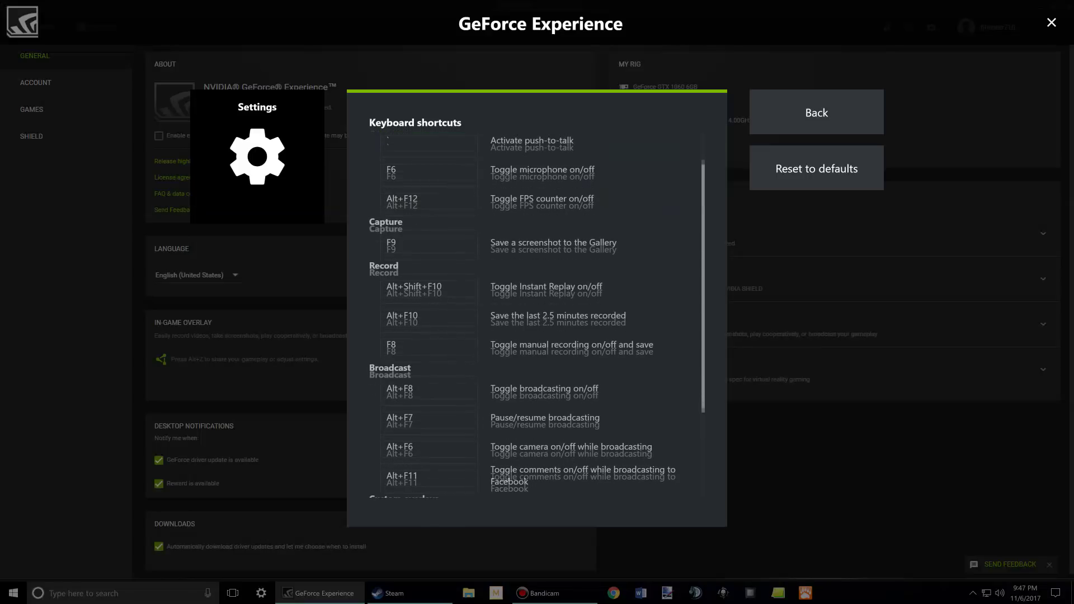
scroll(537, 314, "down", 3)
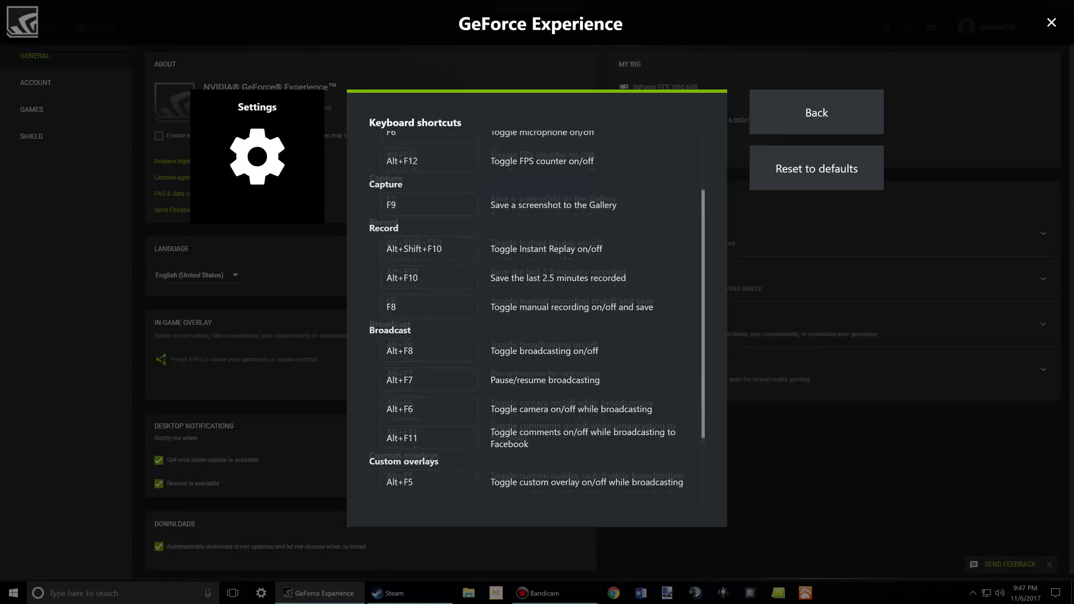
scroll(537, 313, "down", 2)
key("Escape")
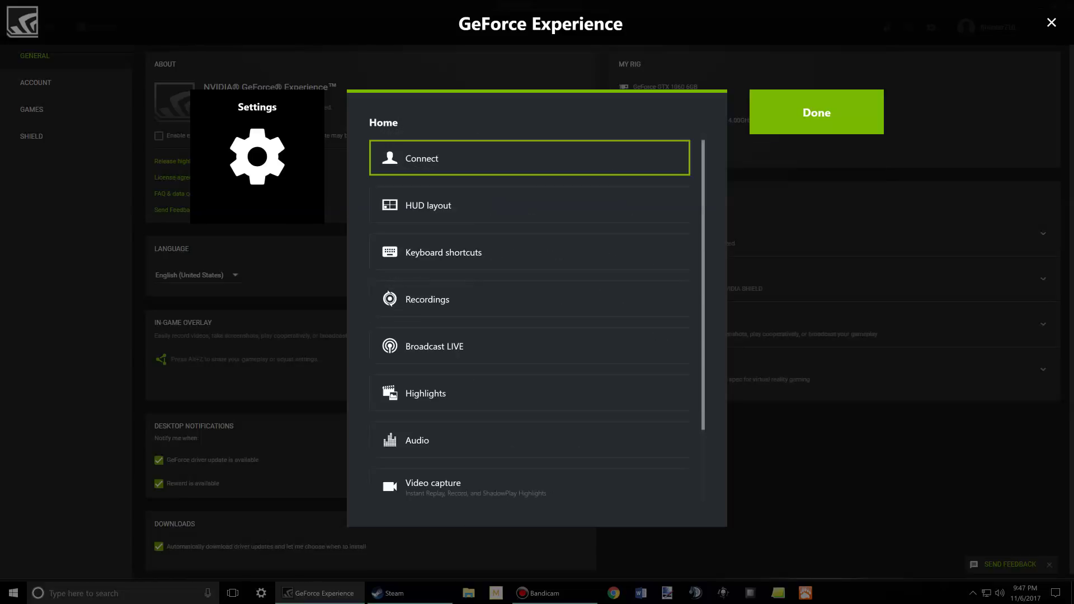
Step: Check the Recordings folders for temporary files and videos, and return to the settings home
key("Down")
key("Return")
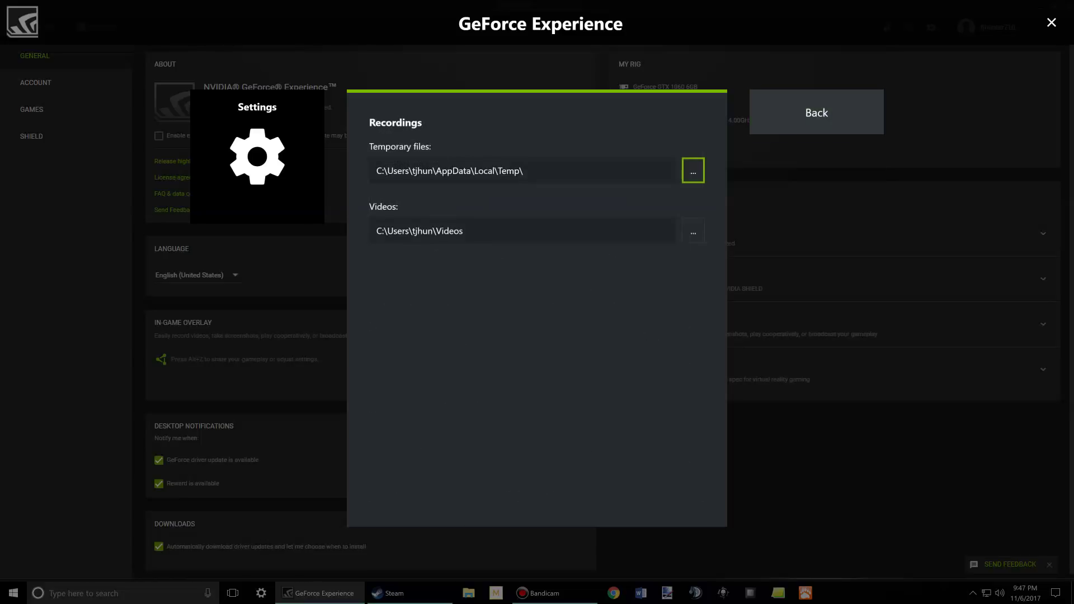
key("Right")
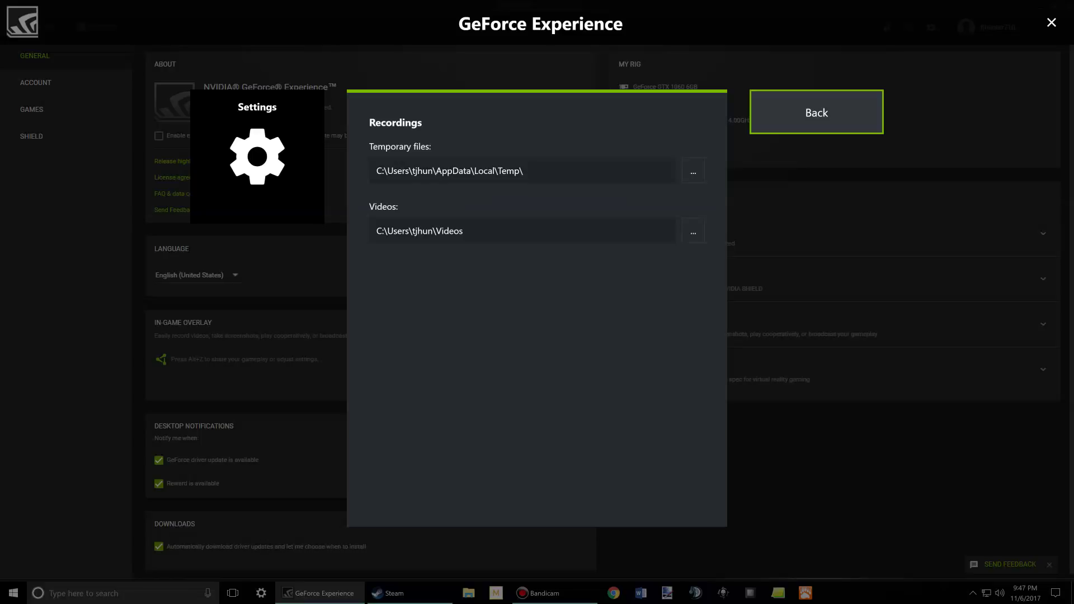
key("Return")
Step: Examine the Broadcast LIVE settings, including destination, quality, bit rate, custom overlays and ingest server
key("Down")
key("Down")
key("Down")
key("Down")
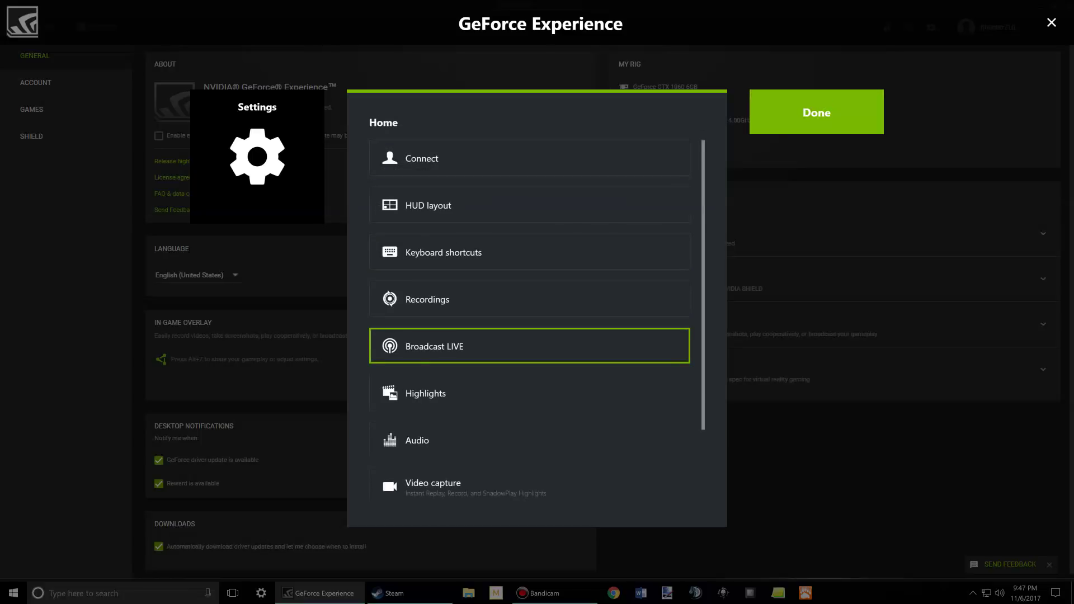
key("Return")
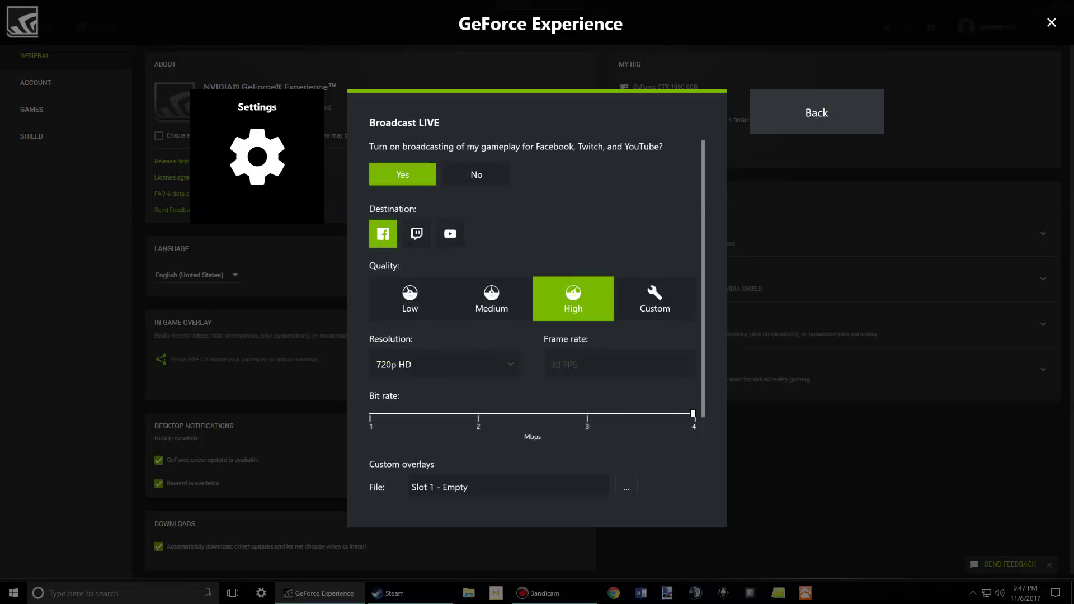
key("Down")
key("Down")
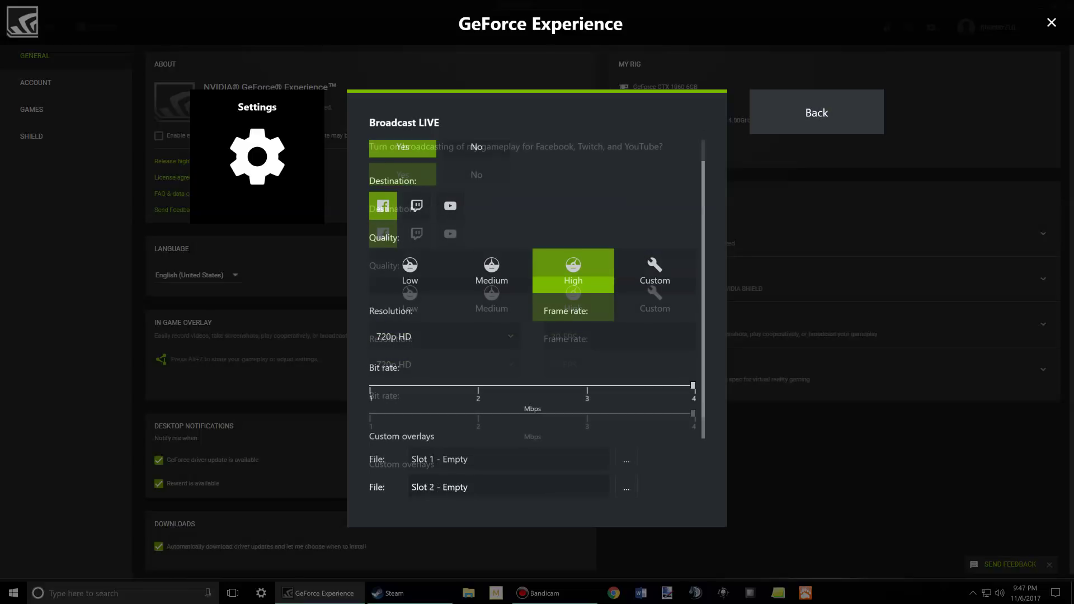
key("Right")
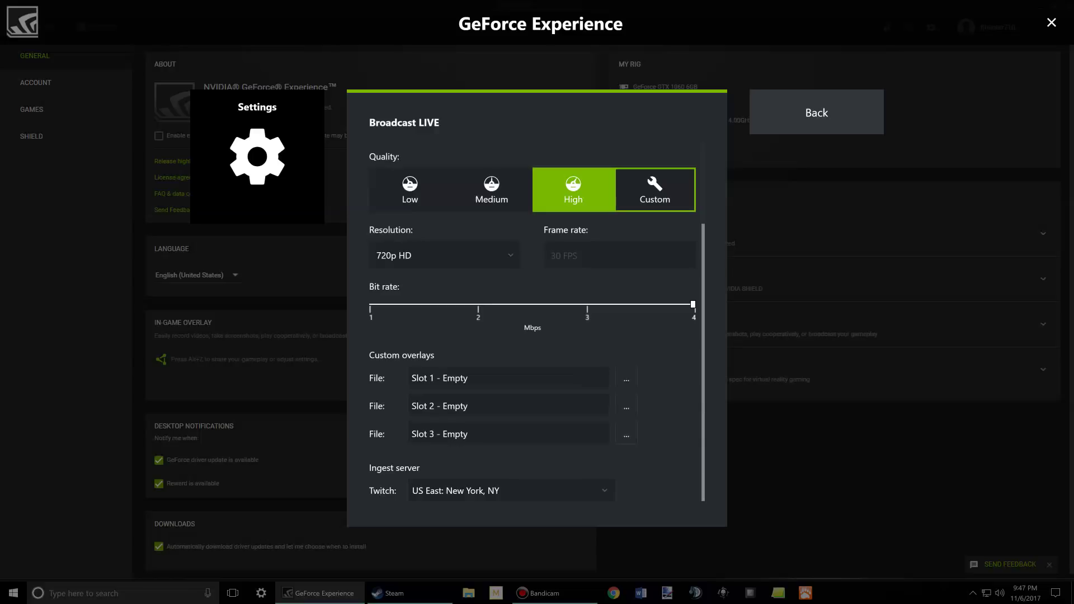
key("Right")
key("Return")
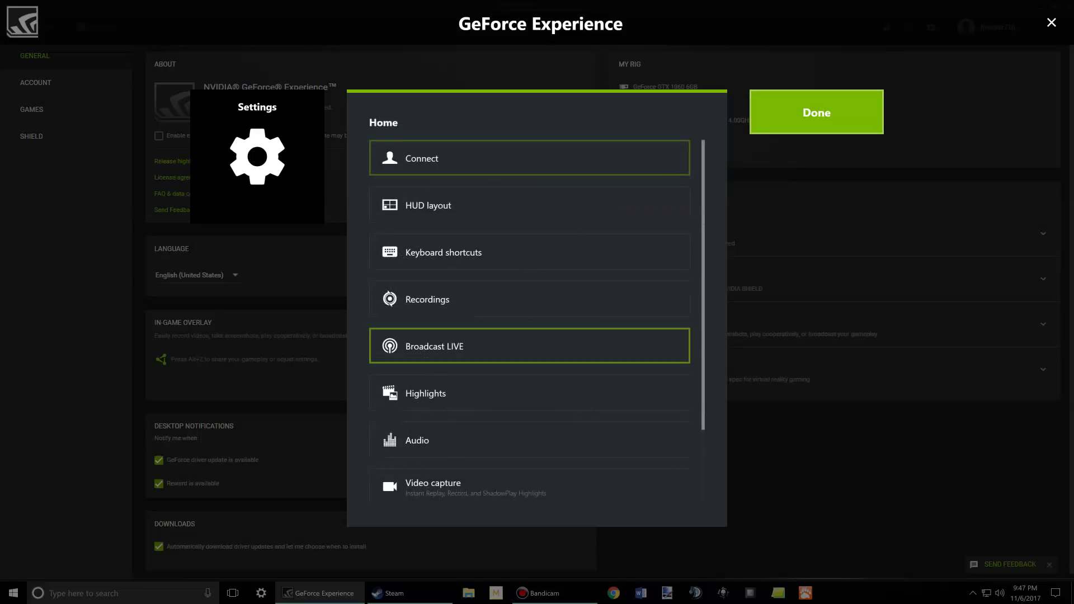
Step: Review the Audio settings for system sounds, microphone and single or separate audio tracks
key("Down")
key("Down")
key("Return")
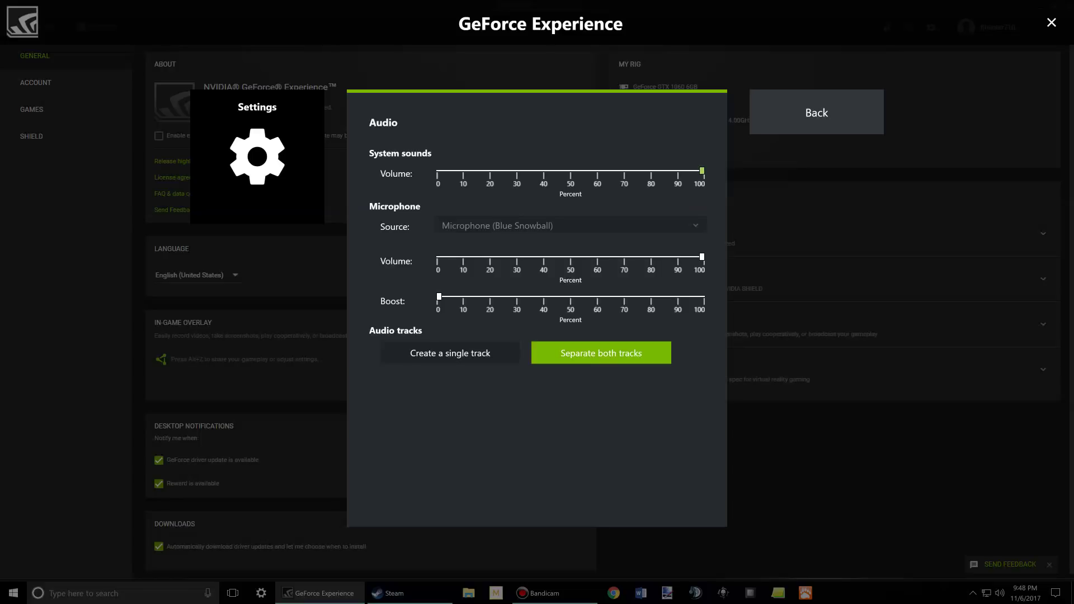
key("Left")
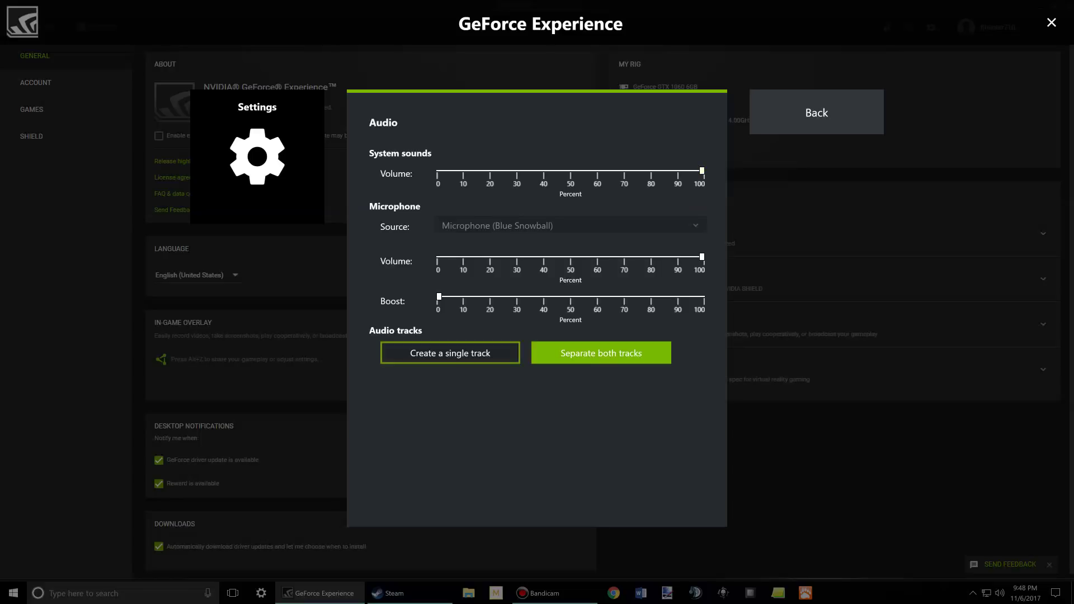
key("Right")
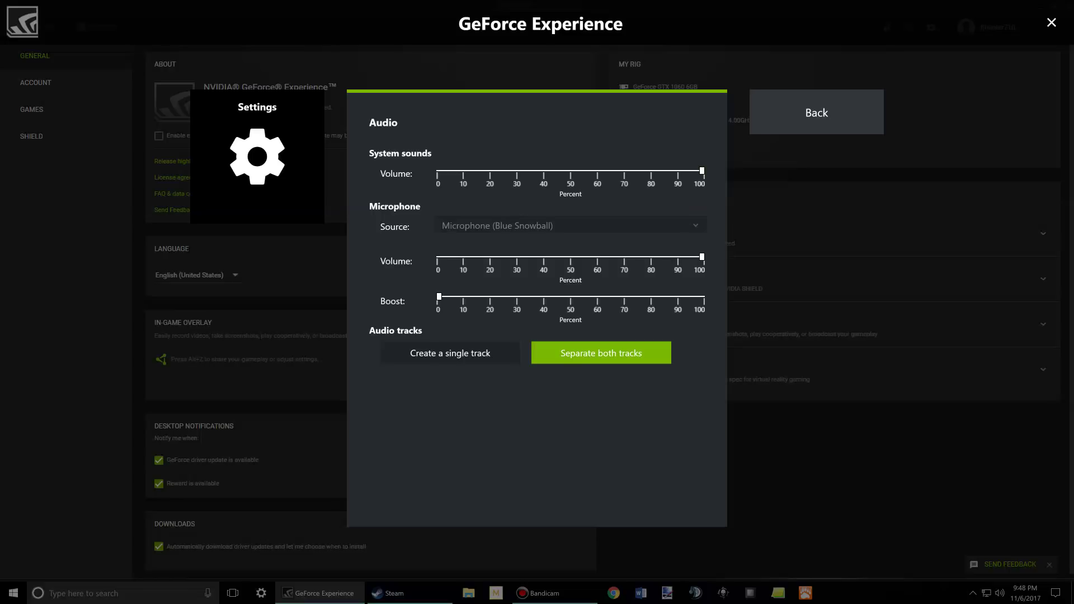
key("Right")
key("Return")
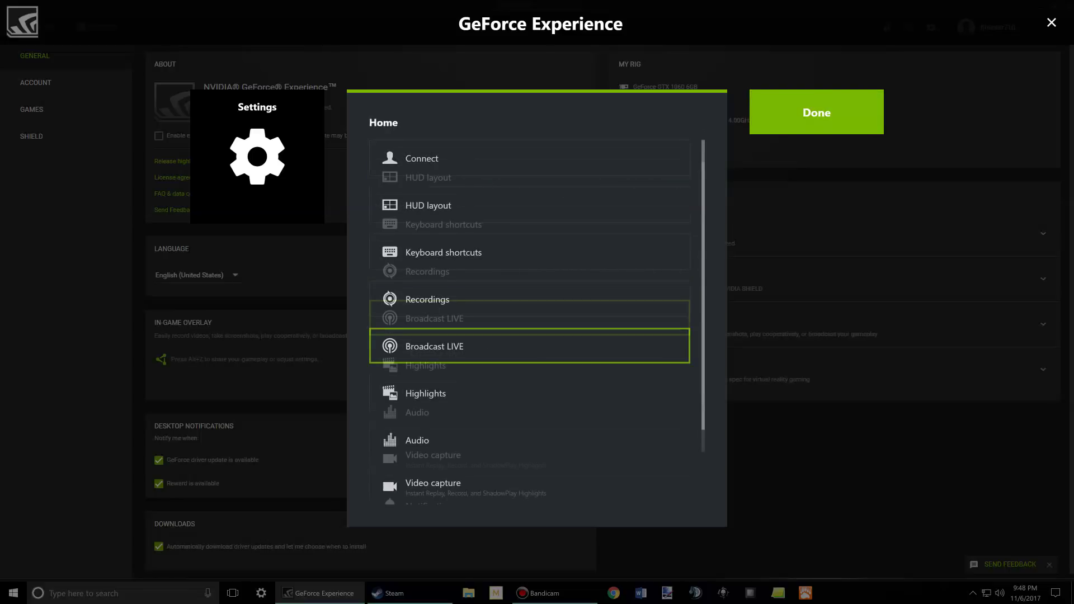
Step: Open the Video capture settings and try the Low and High quality presets
key("Down")
key("Down")
key("Down")
key("Return")
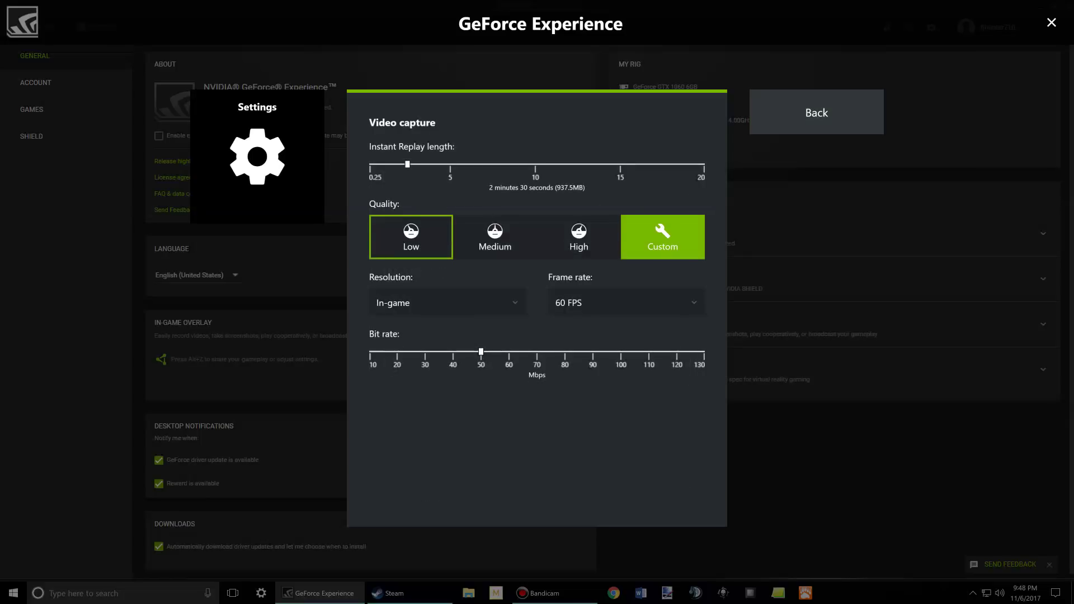
key("Up")
key("Left")
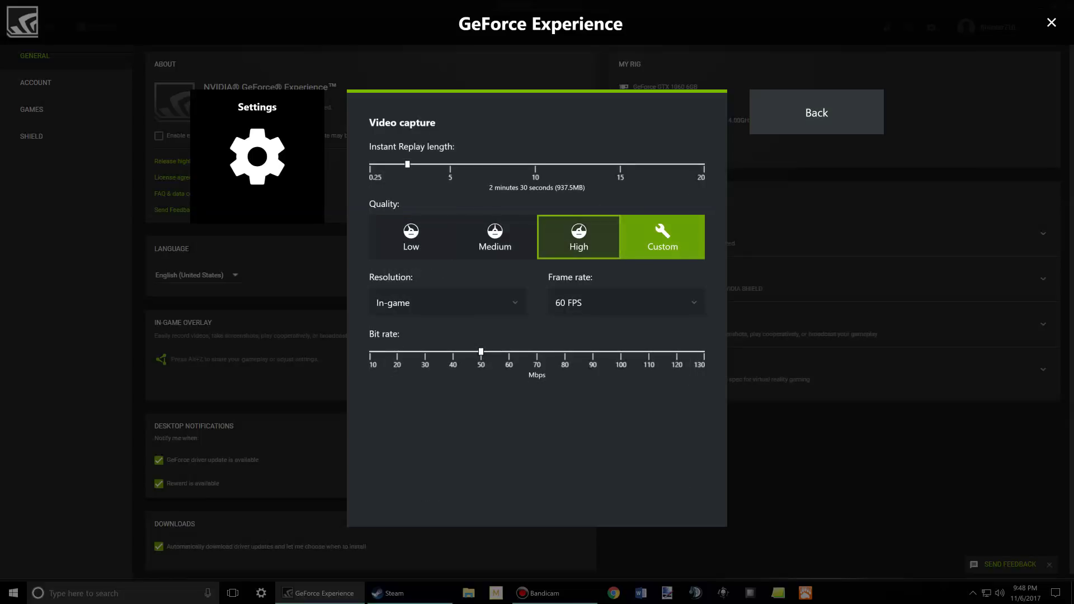
key("Left")
key("Left")
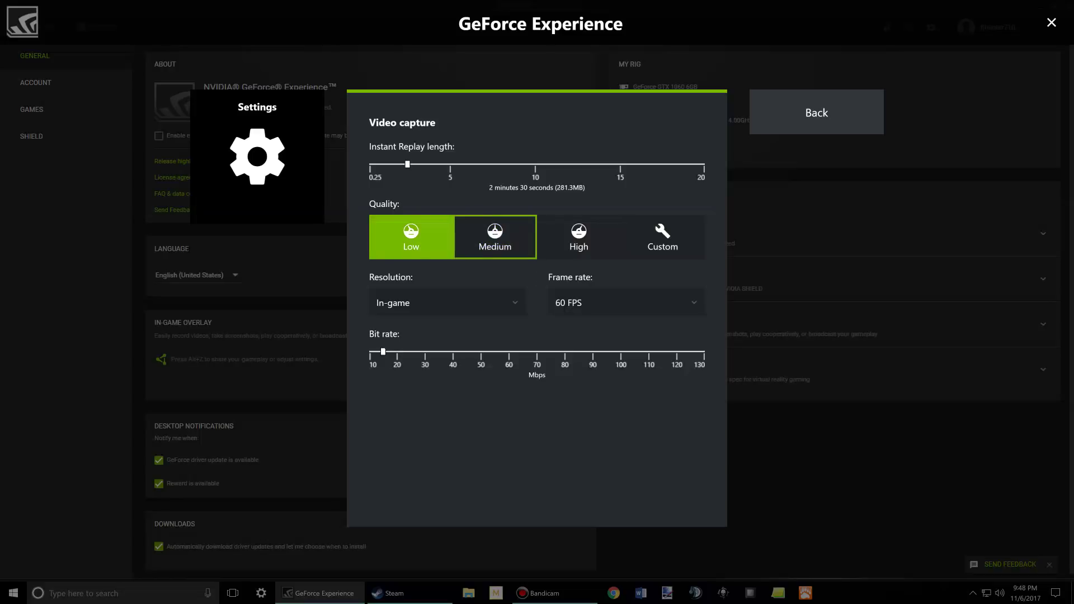
key("Right")
key("Right")
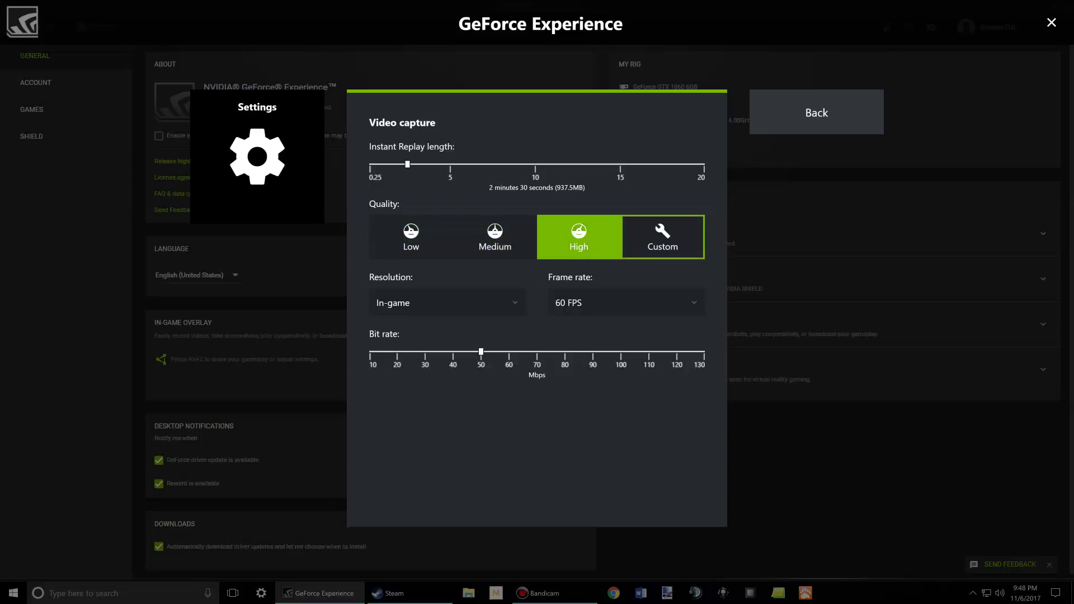
key("Right")
key("Right")
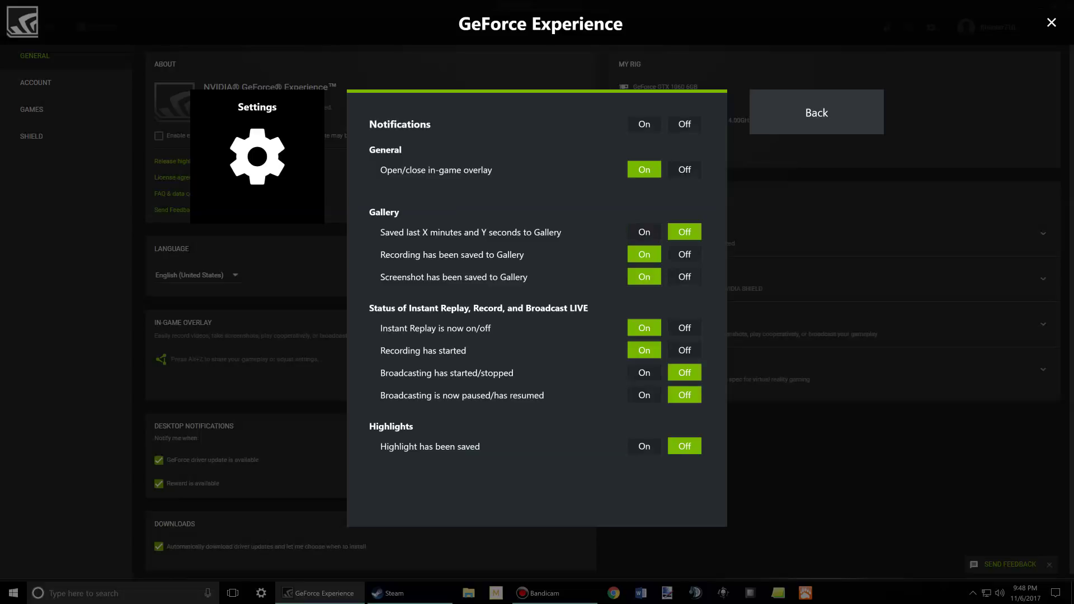
Step: Save a screenshot of the Notifications settings to the Gallery and return to the settings home
key("alt+F1")
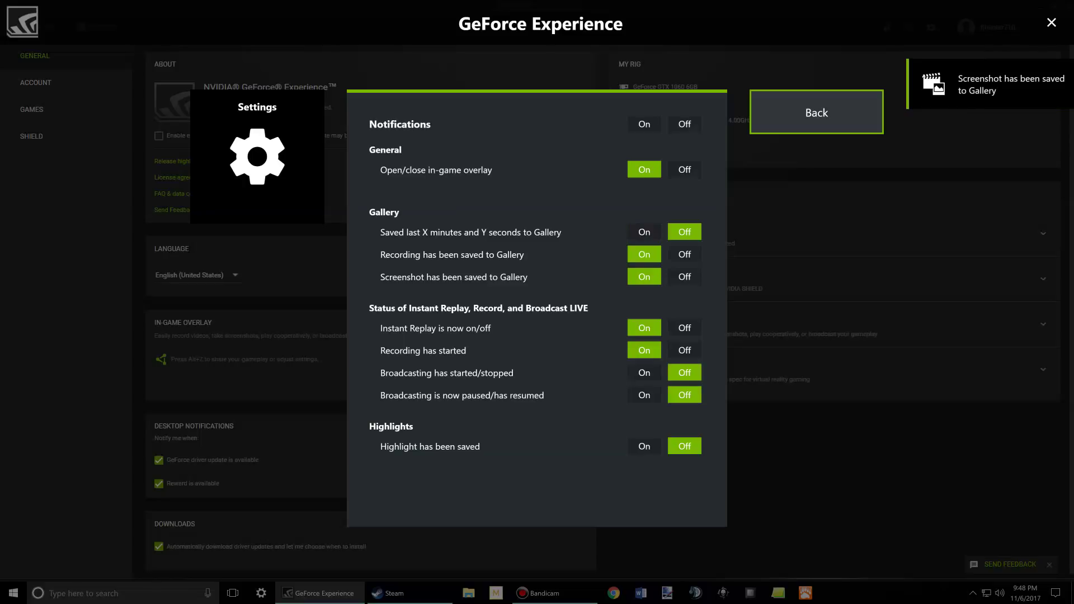
key("Escape")
Step: Open the Privacy control settings
key("Down")
key("Down")
key("Down")
key("Down")
key("Down")
key("Down")
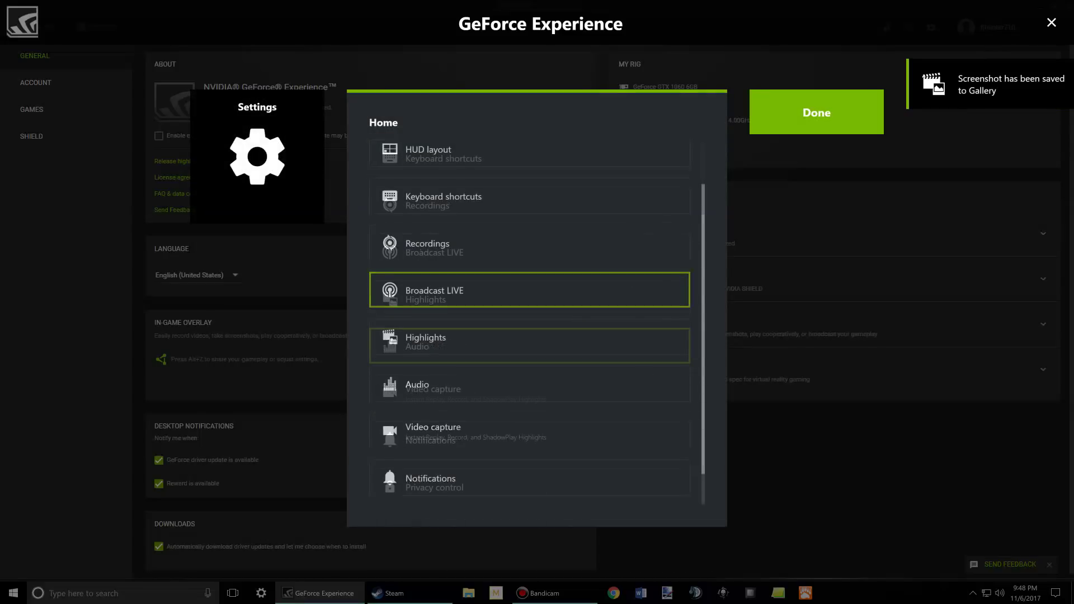
key("Down")
key("Down")
key("Return")
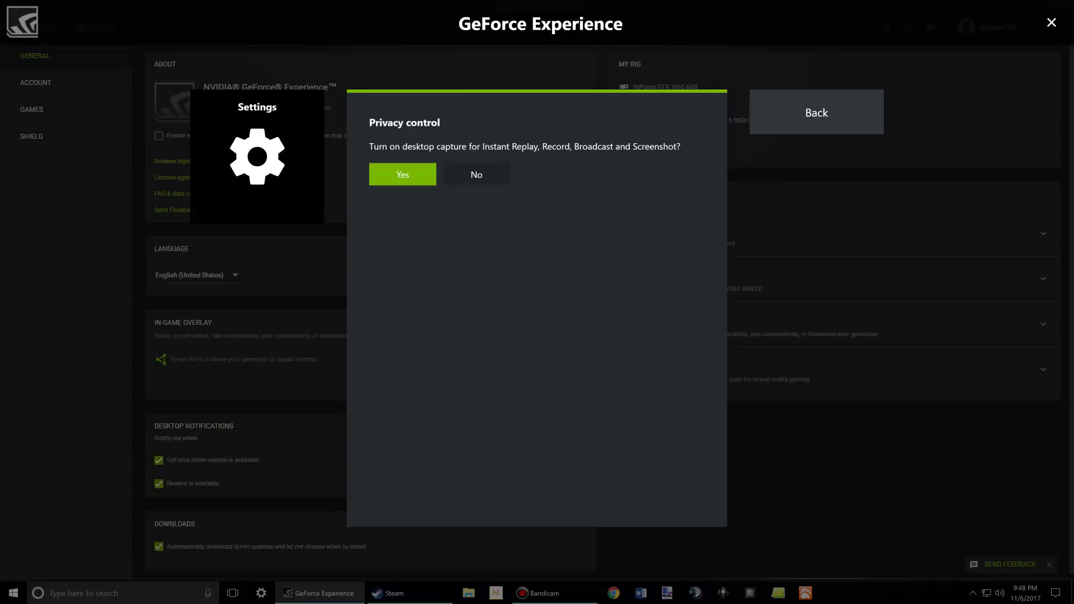
Step: Switch desktop capture off and back on, and leave the Privacy control settings
key("Right")
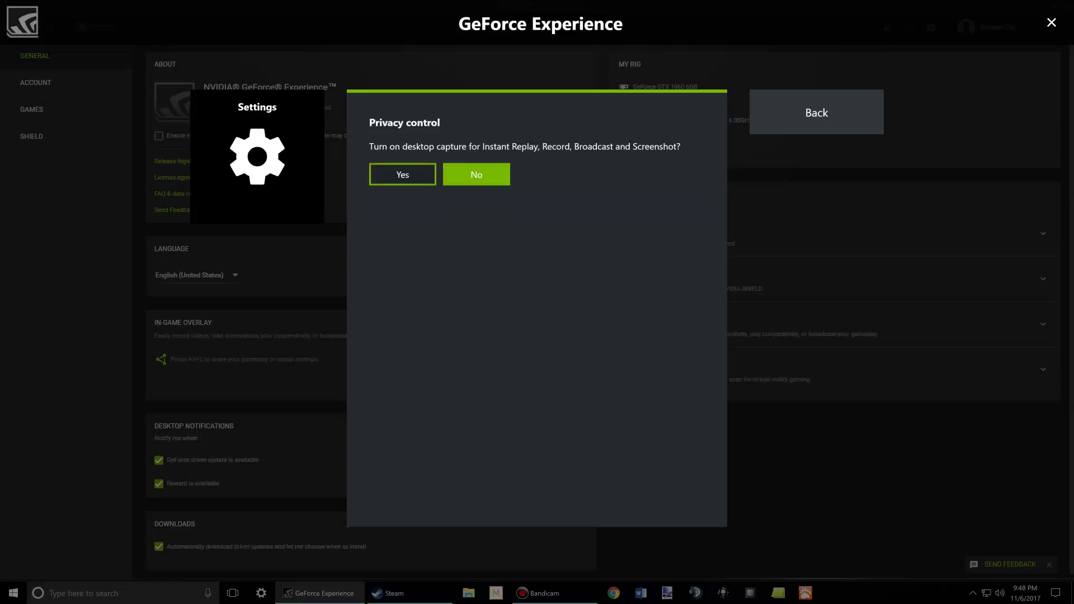
key("Left")
key("Right")
key("Left")
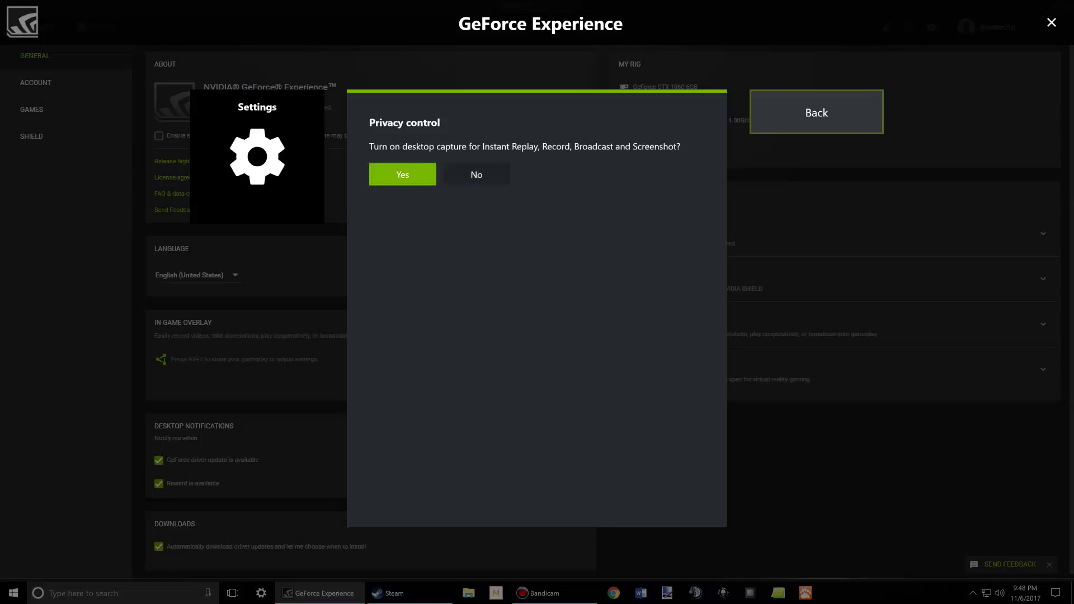
key("Return")
key("Escape")
key("Right")
key("Down")
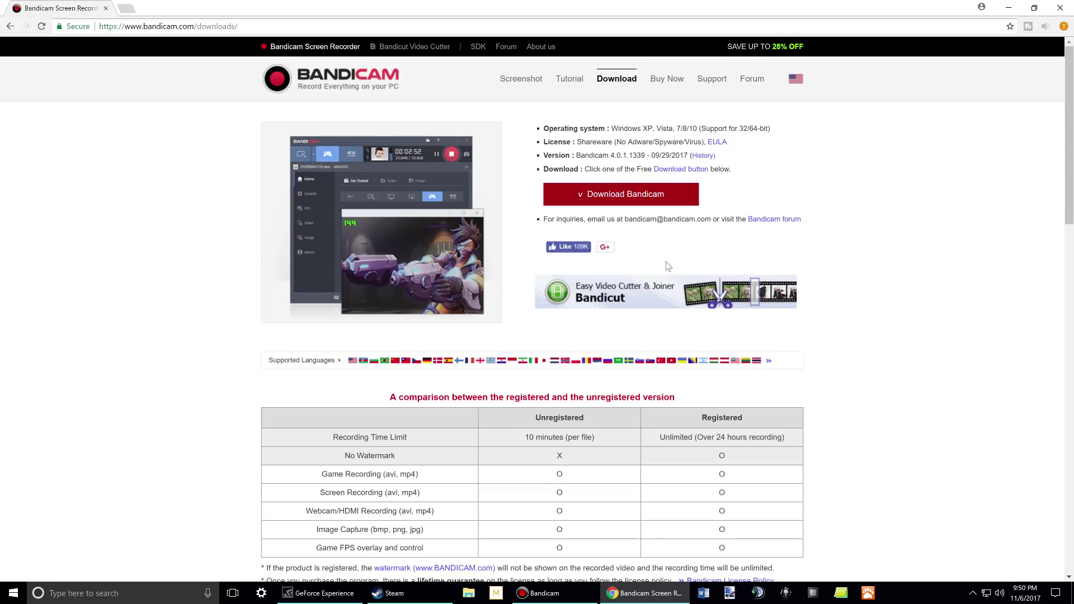
Step: Download Bandicam from its official downloads page
left_click(664, 200)
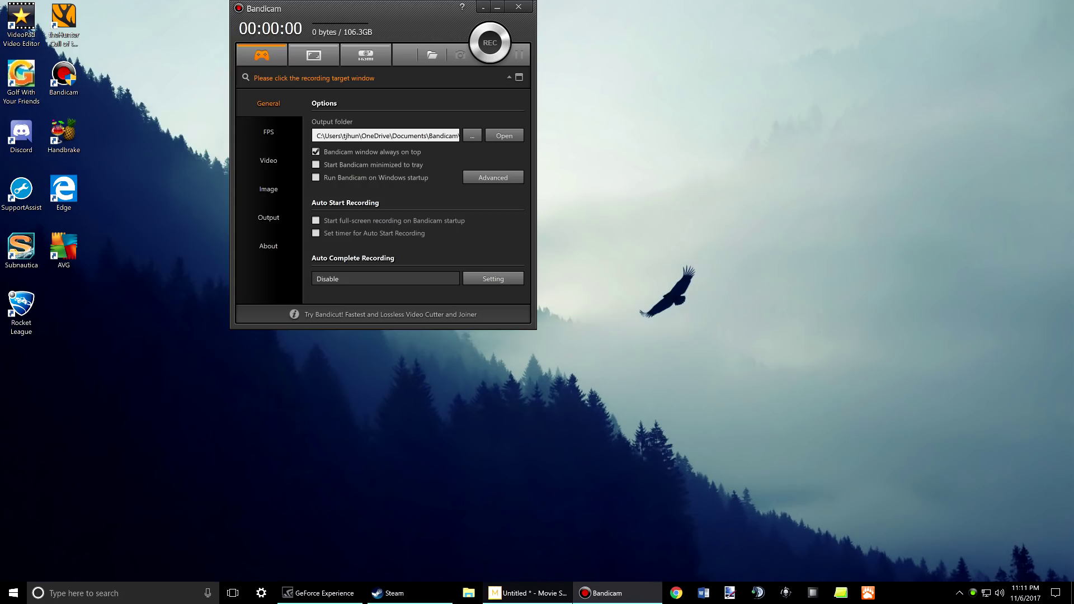